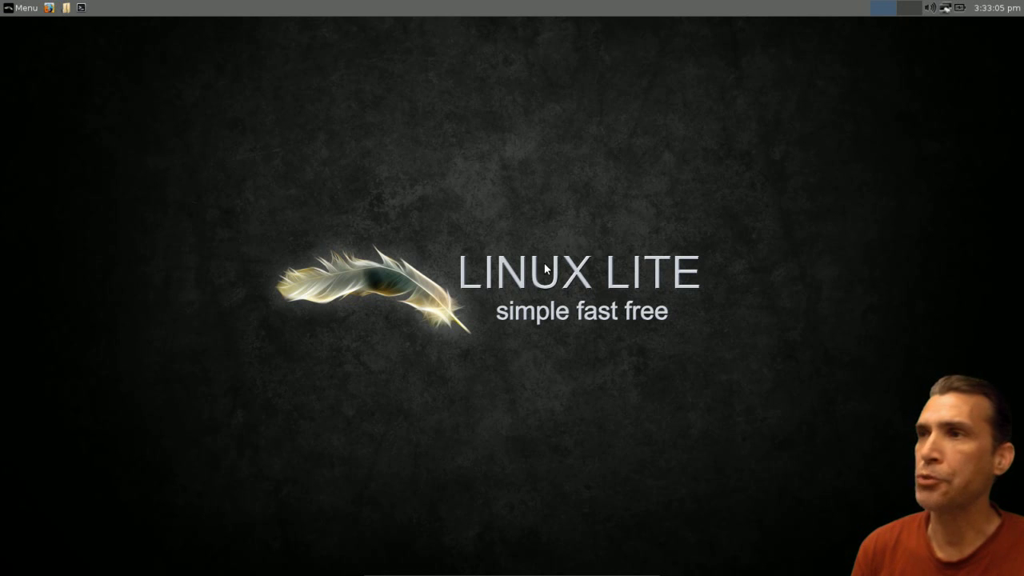
View the clock's calendar and the wired network details in the network manager, closing both
left_click(997, 15)
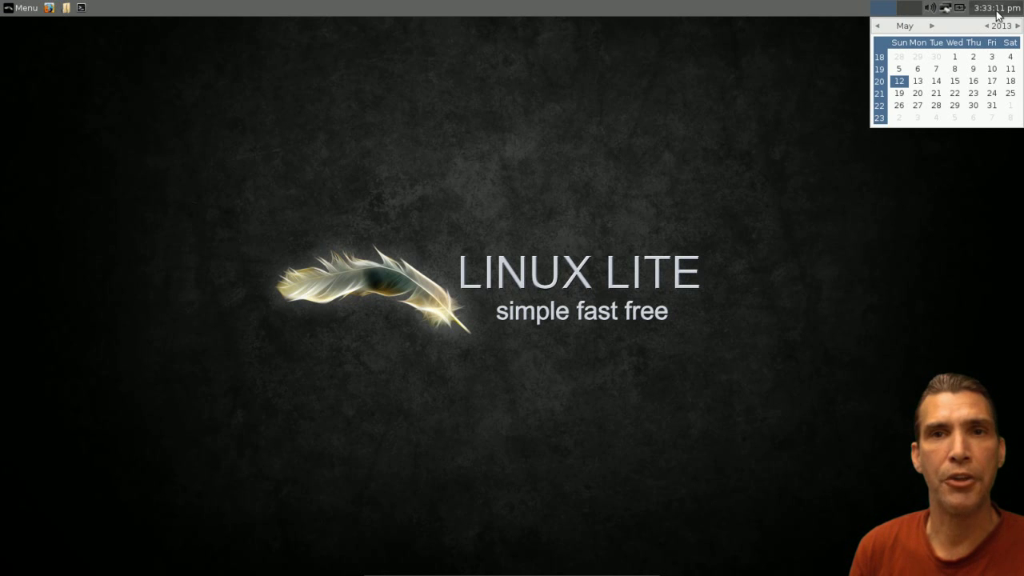
left_click(997, 15)
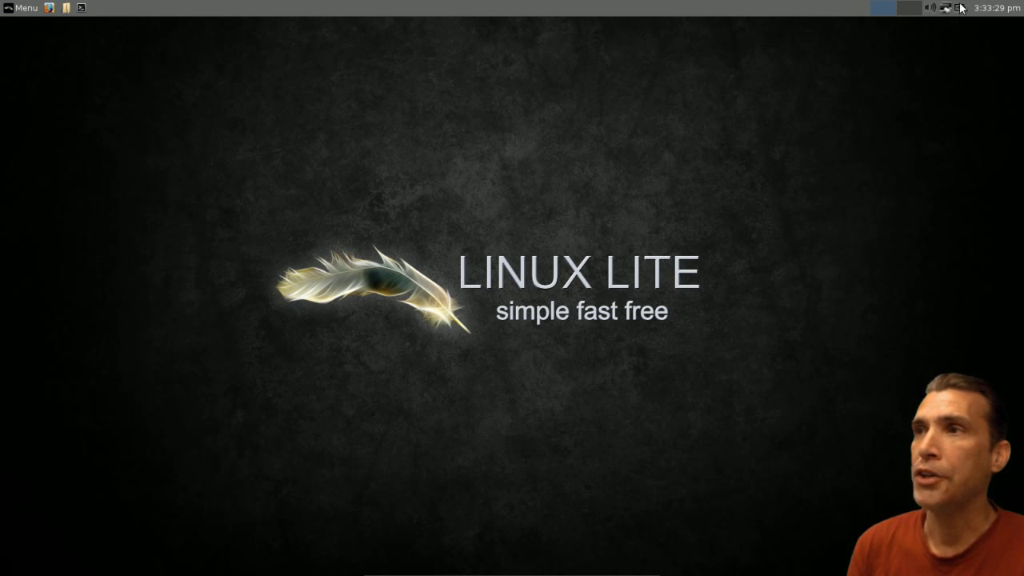
mouse_move(959, 16)
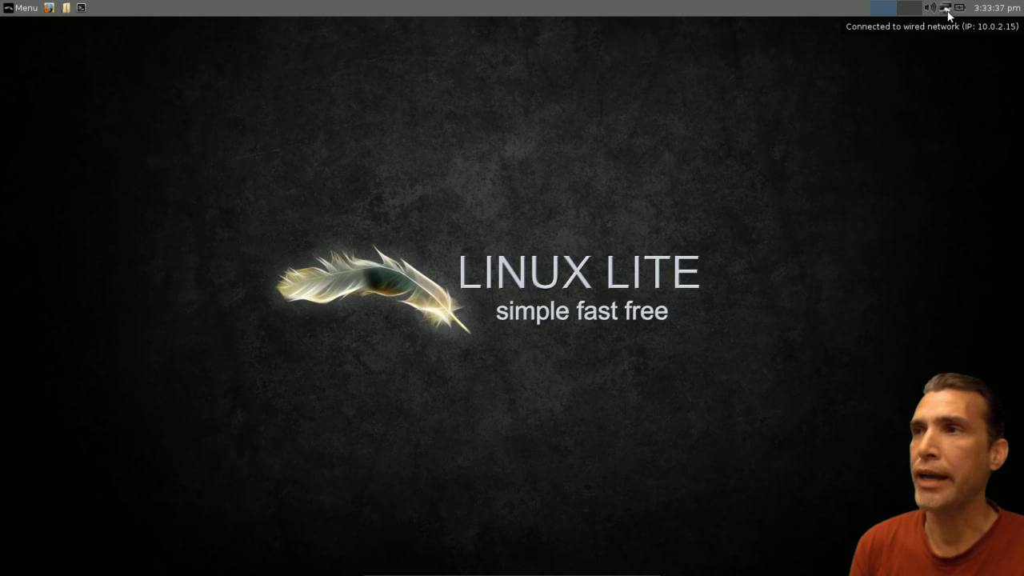
left_click(948, 14)
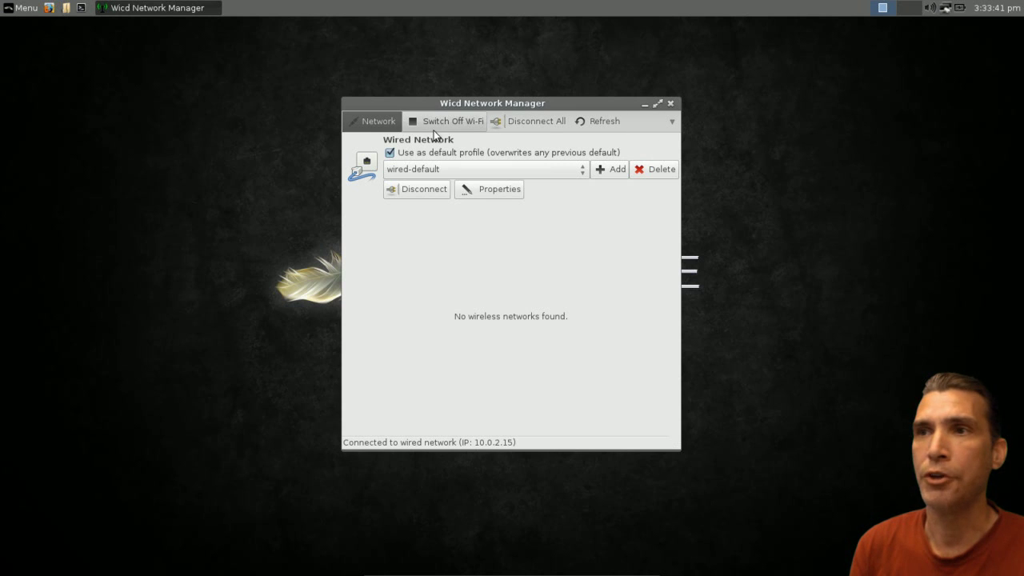
left_click(670, 104)
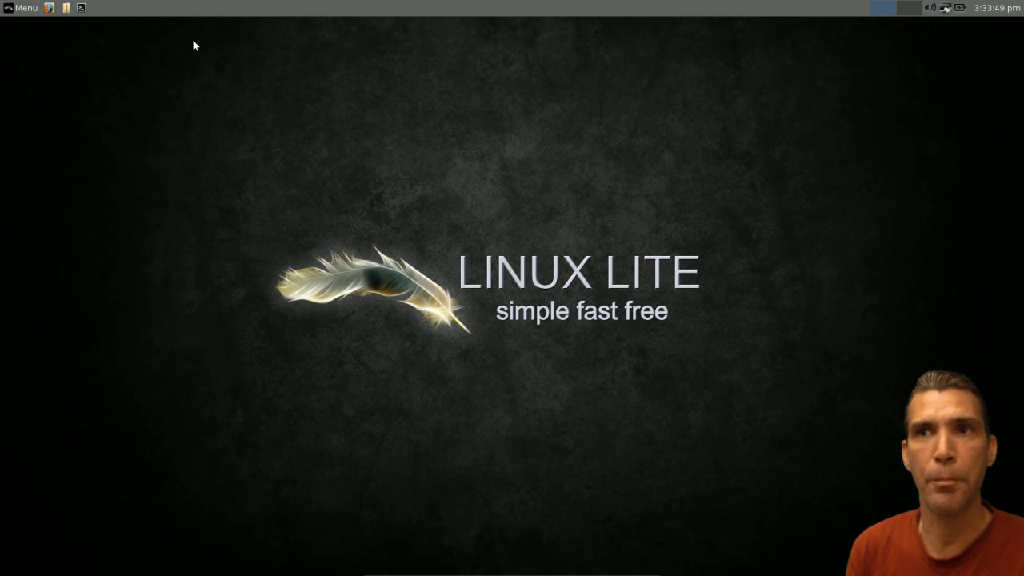
Open a terminal, the file manager and Firefox, and move the browser window clear of the desktop's edge
left_click(80, 8)
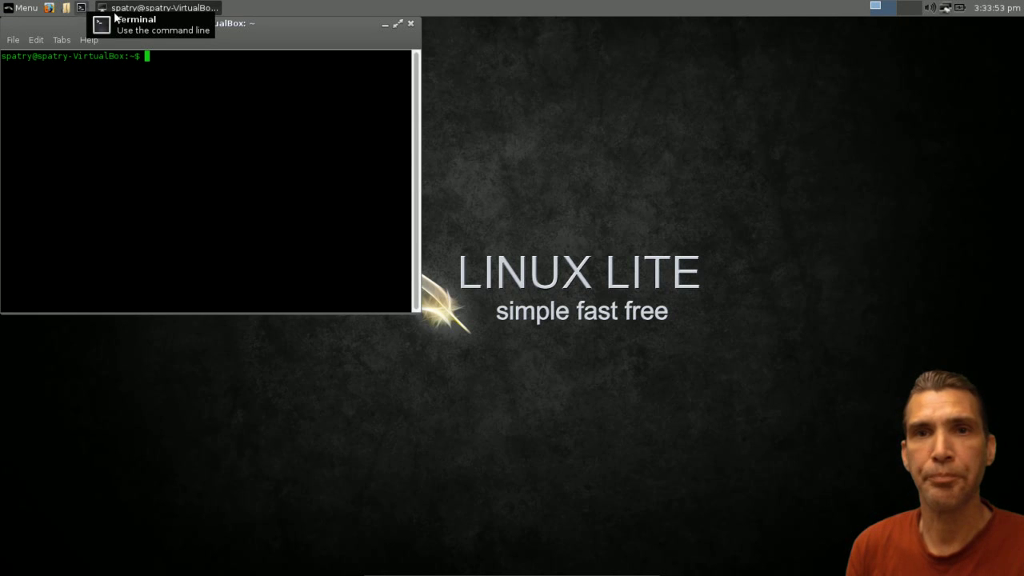
left_click(67, 9)
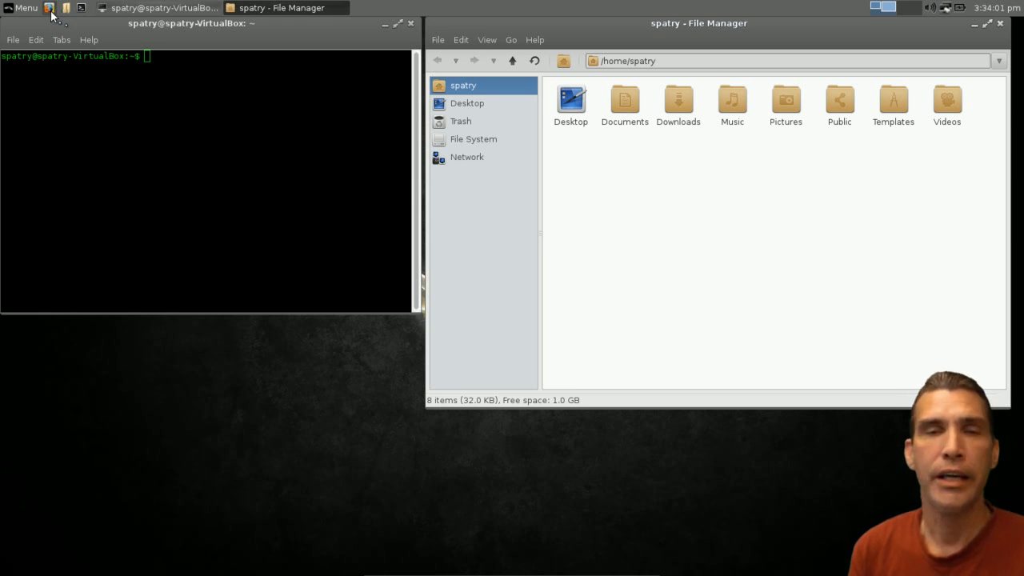
left_click(49, 9)
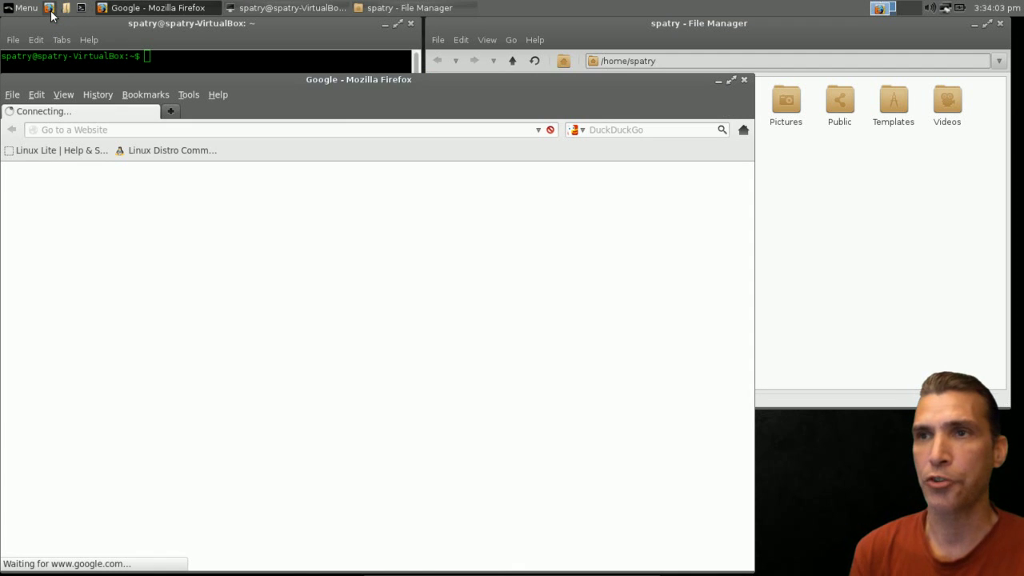
left_click_drag(199, 77, 287, 53)
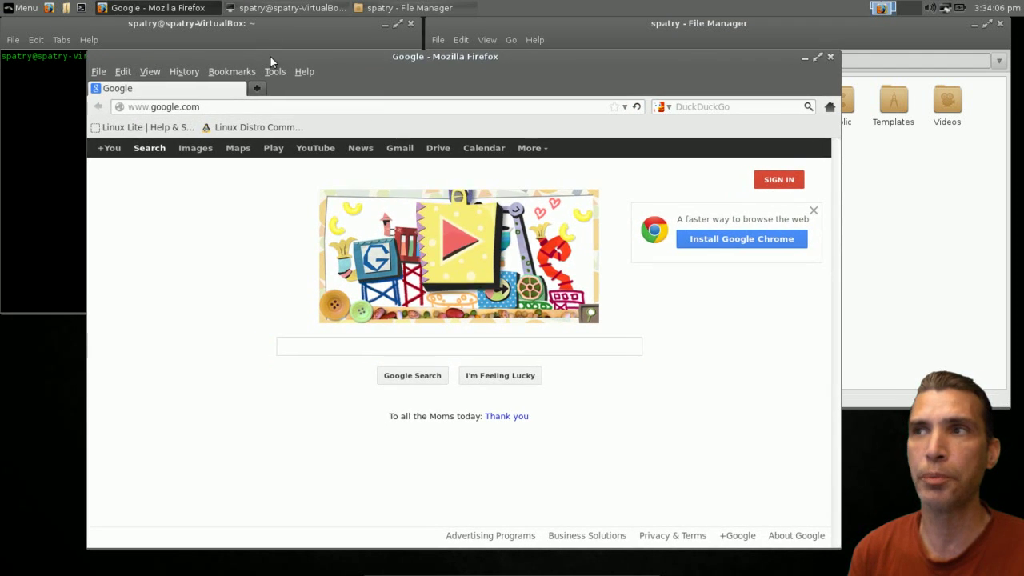
Open the bookmarked Linux Lite help pages and view the Settings, Network, Software and Online Support sections
left_click(140, 128)
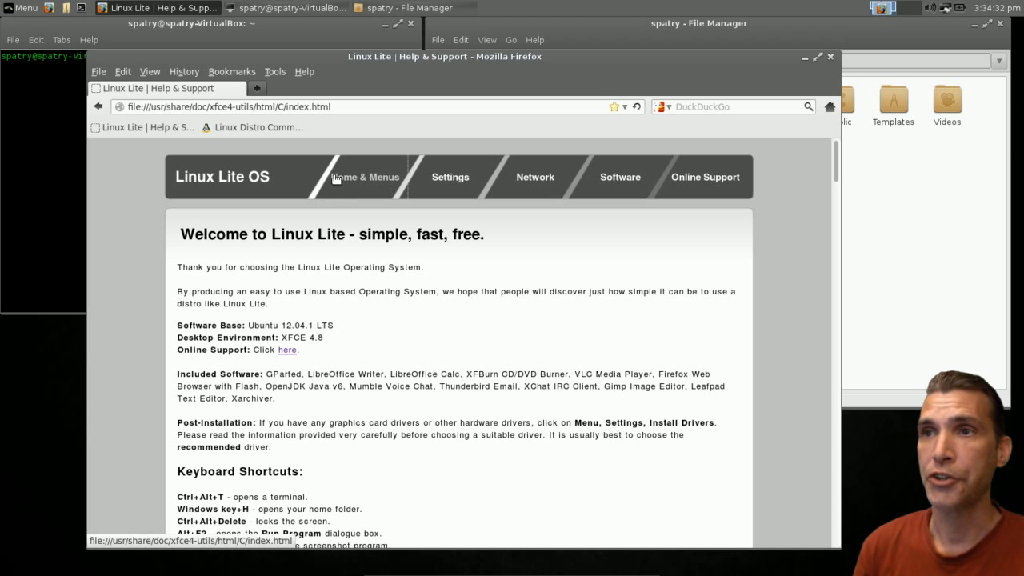
left_click(459, 184)
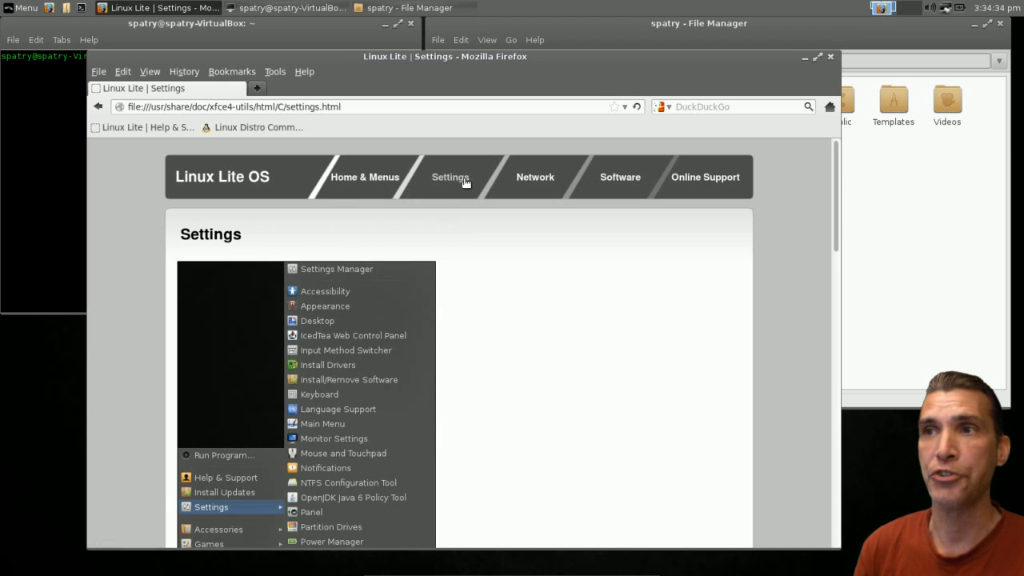
left_click(534, 179)
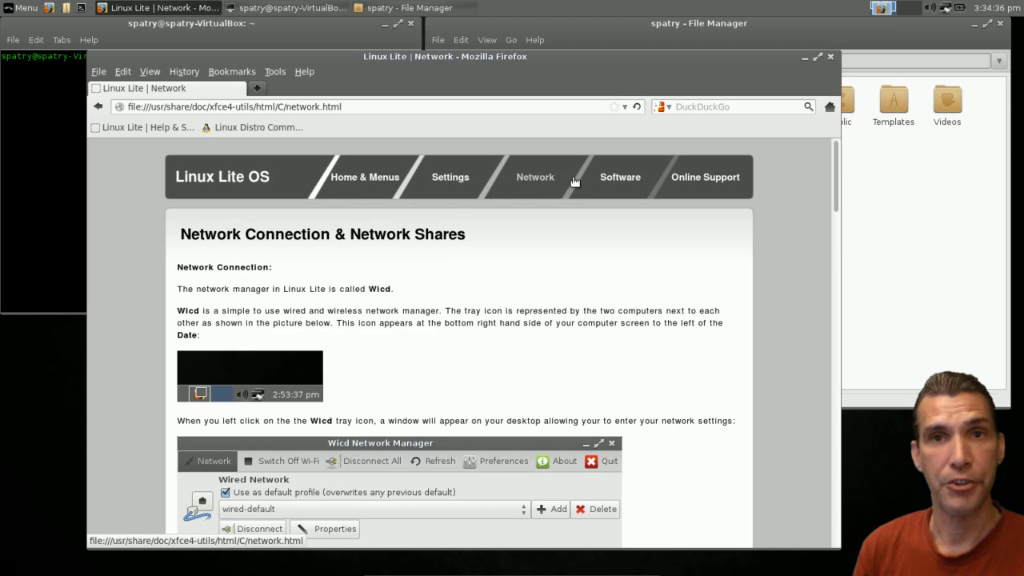
left_click(617, 179)
left_click(692, 183)
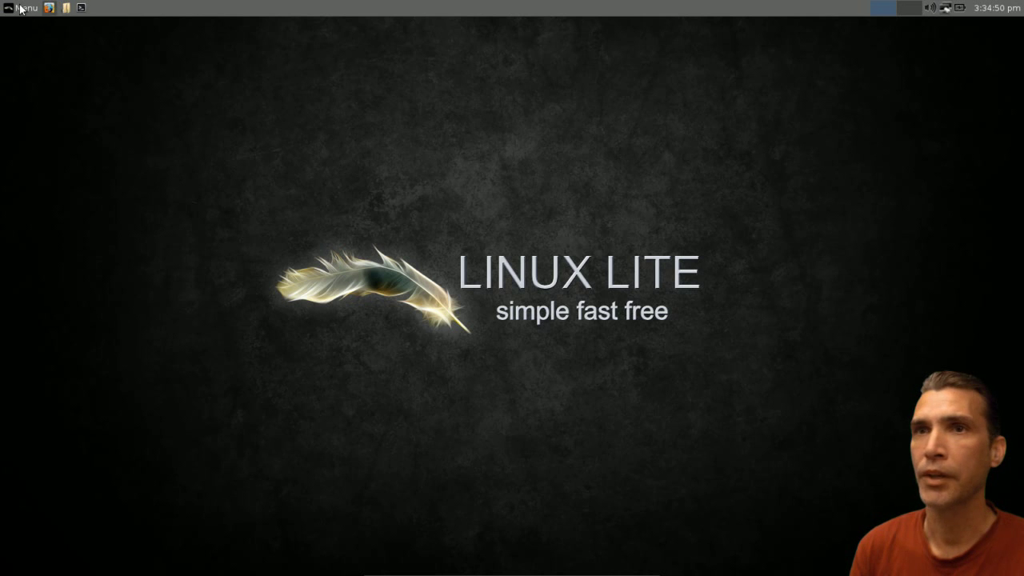
Launch Run Program and the Install Updates tool
left_click(20, 9)
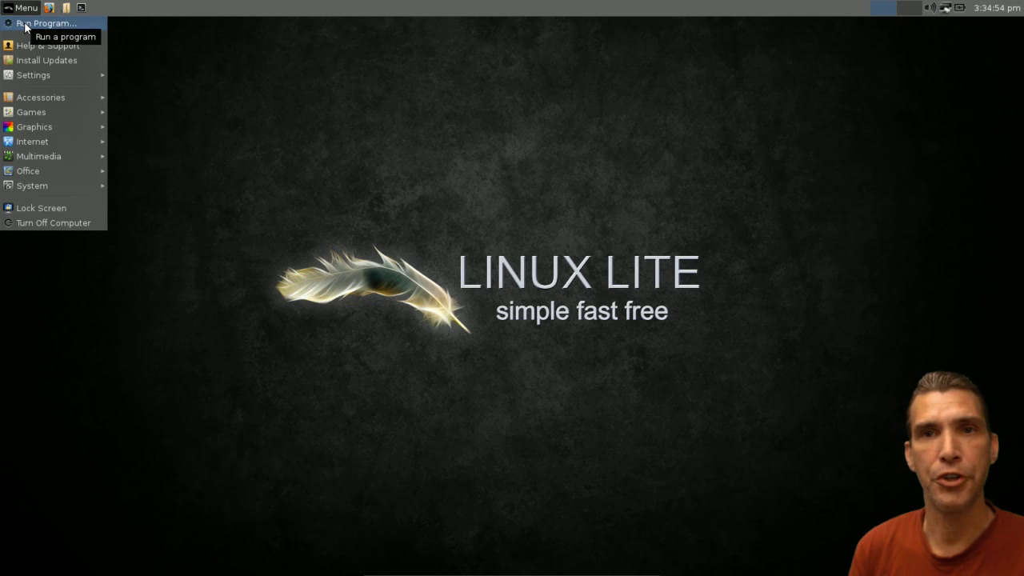
left_click(24, 22)
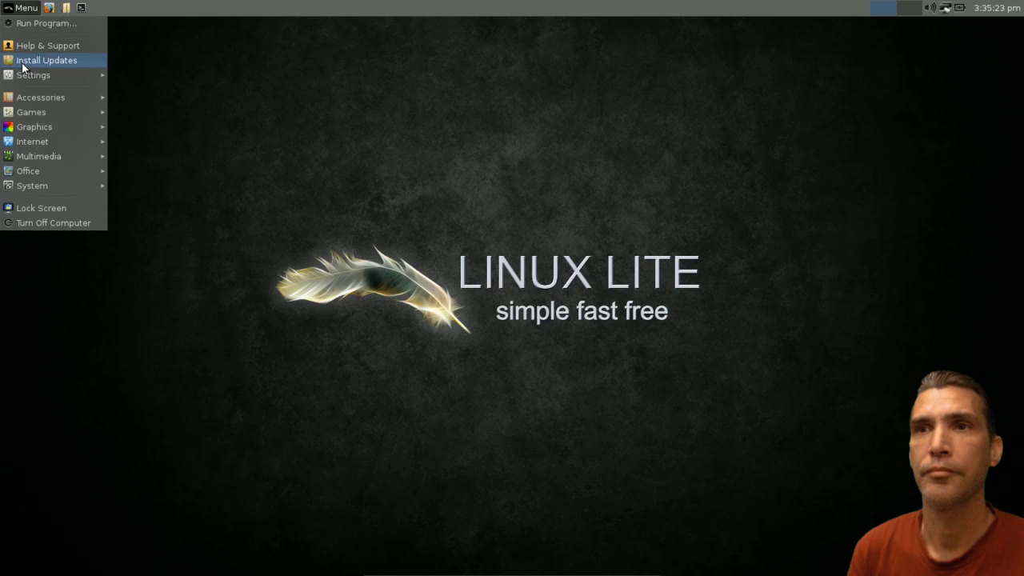
left_click(21, 60)
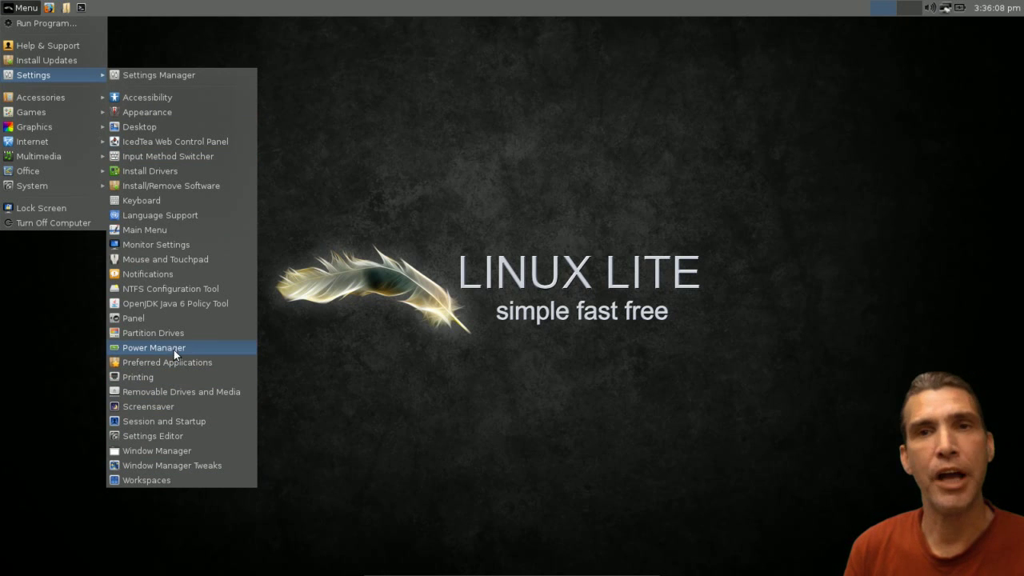
Open the Settings Manager and move its window to the middle of the desktop
left_click(158, 74)
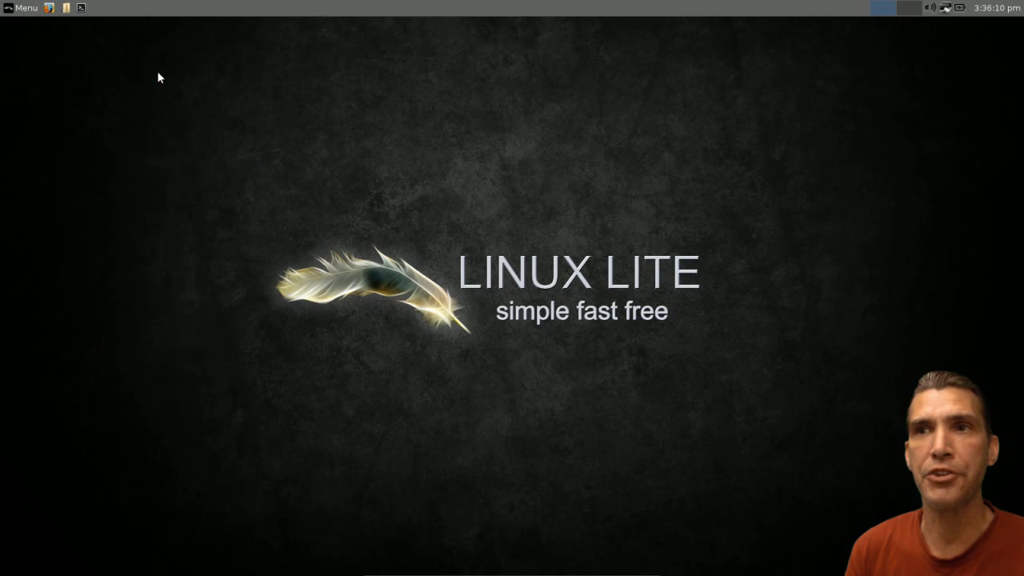
left_click_drag(251, 23, 562, 136)
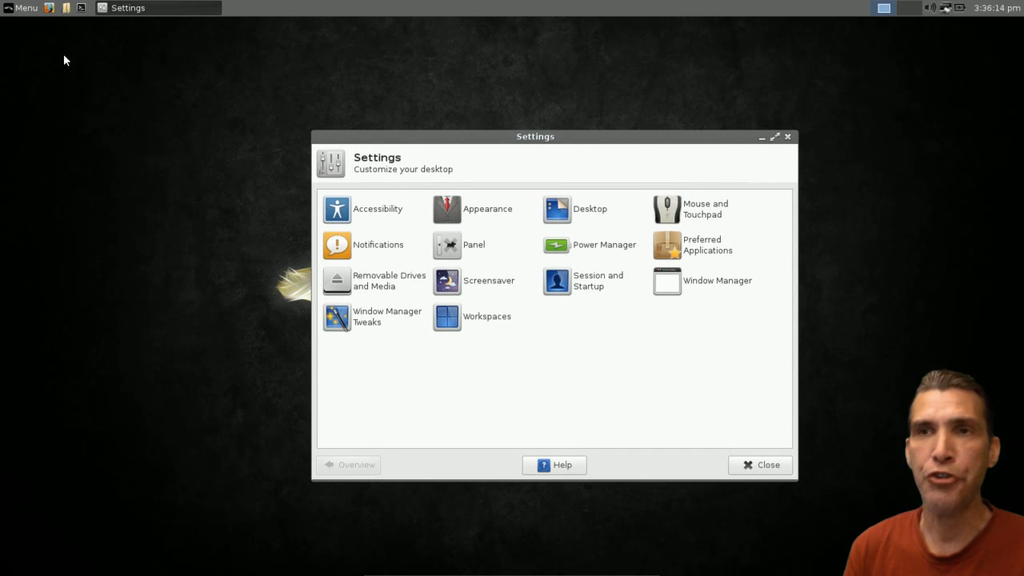
left_click(26, 9)
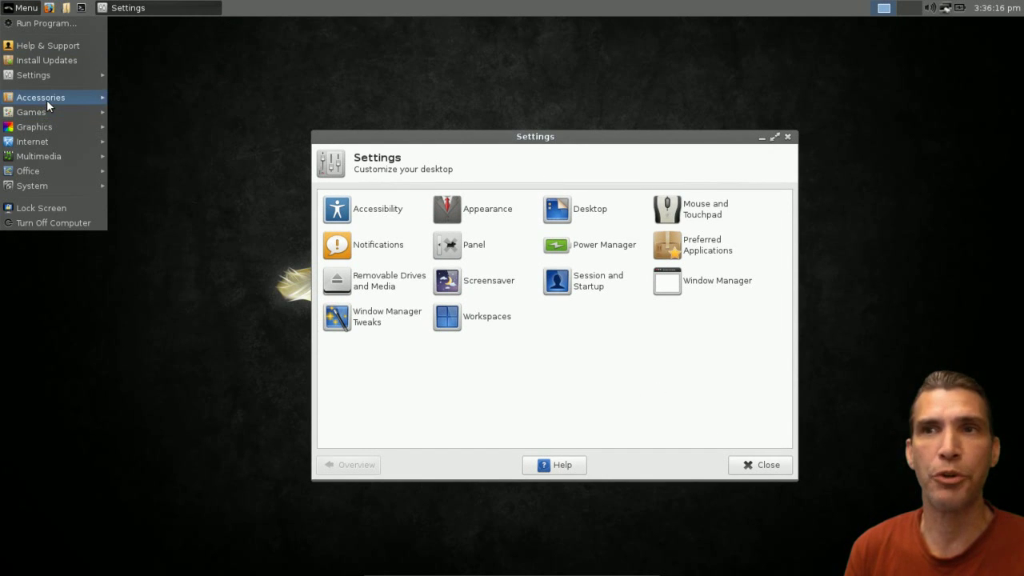
mouse_move(46, 99)
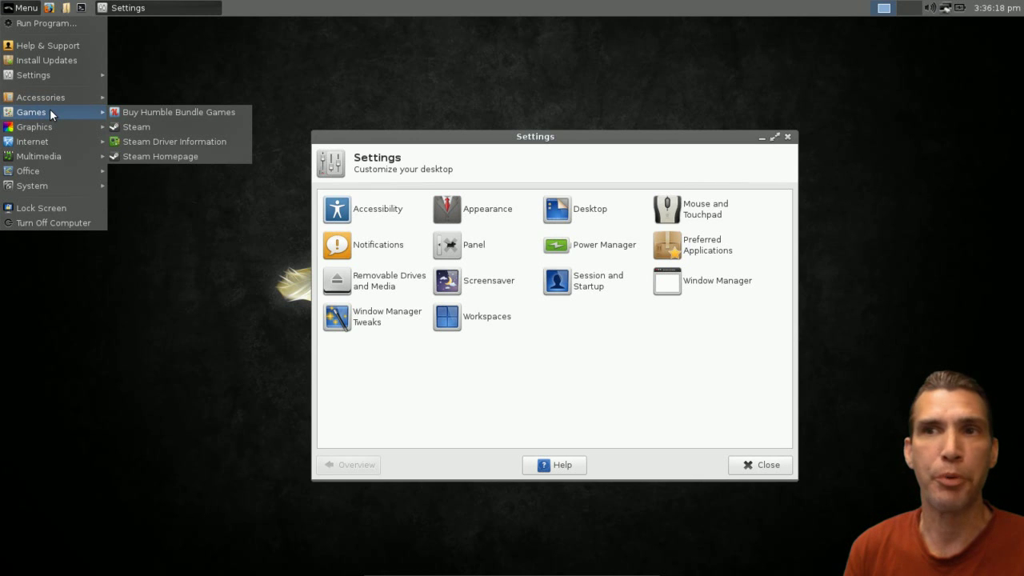
mouse_move(74, 80)
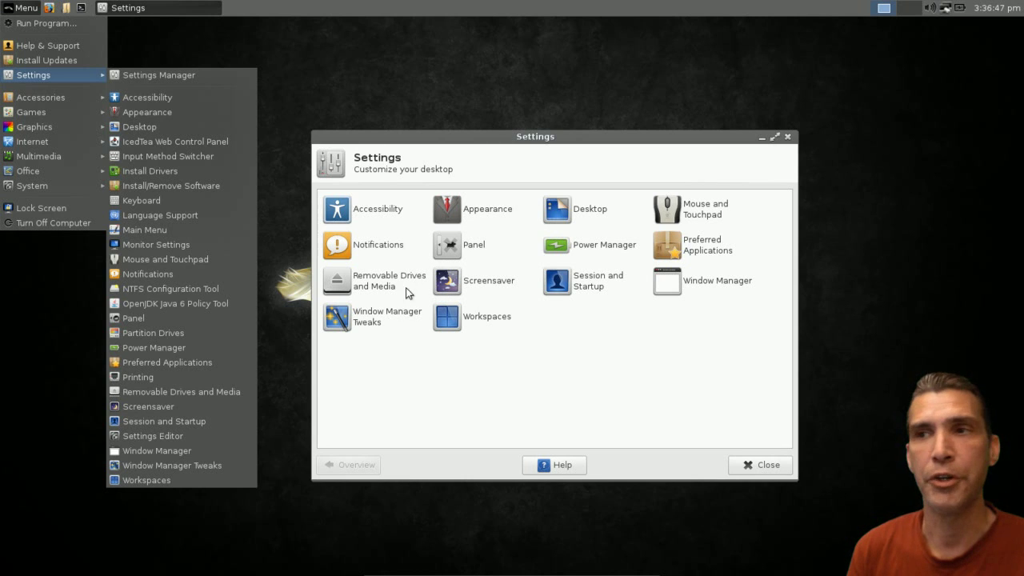
Enable display compositing in Window Manager Tweaks and move the settings window to a clear spot
left_click(344, 319)
left_click(344, 320)
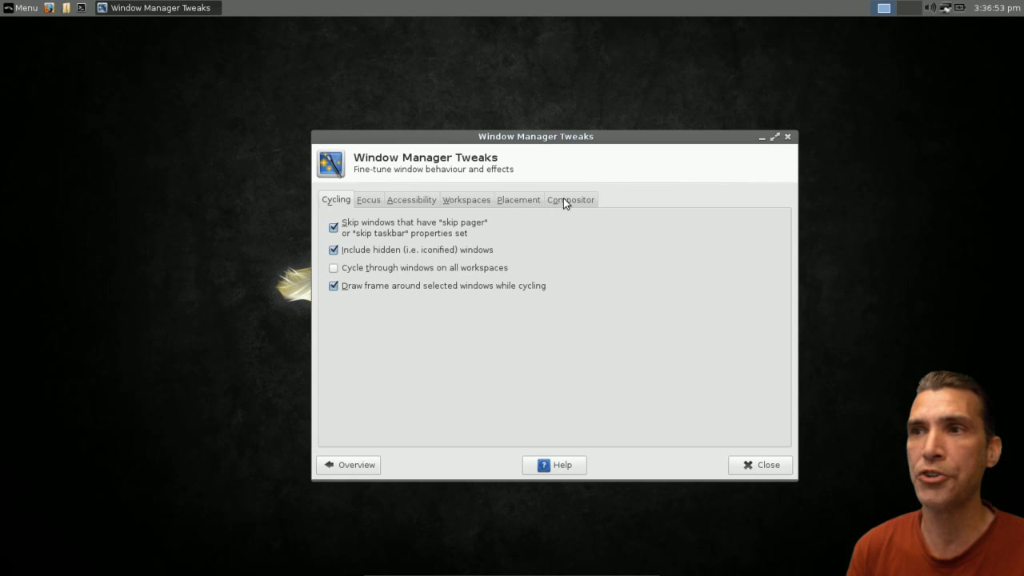
left_click(568, 200)
left_click(333, 224)
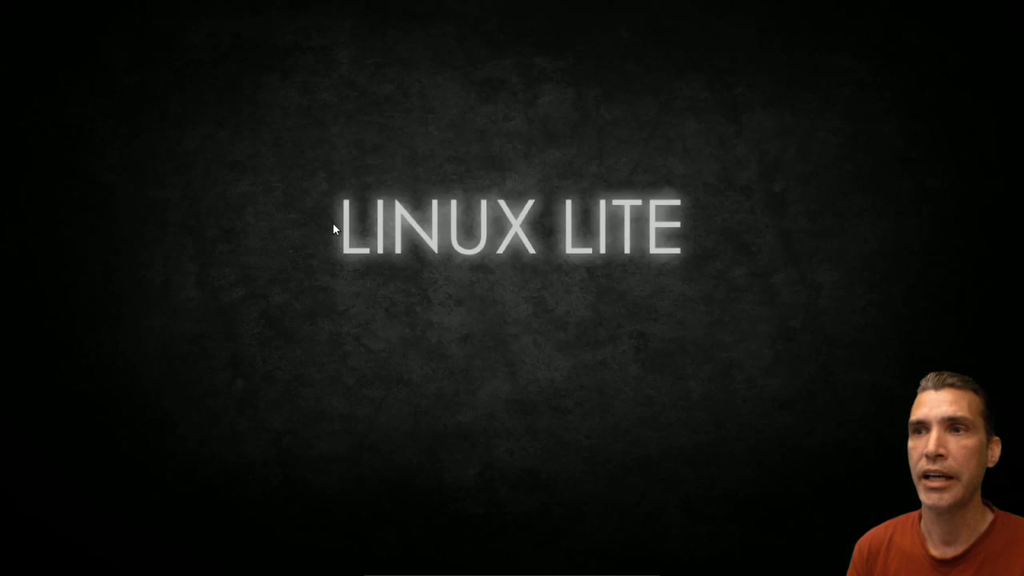
left_click_drag(533, 143, 414, 96)
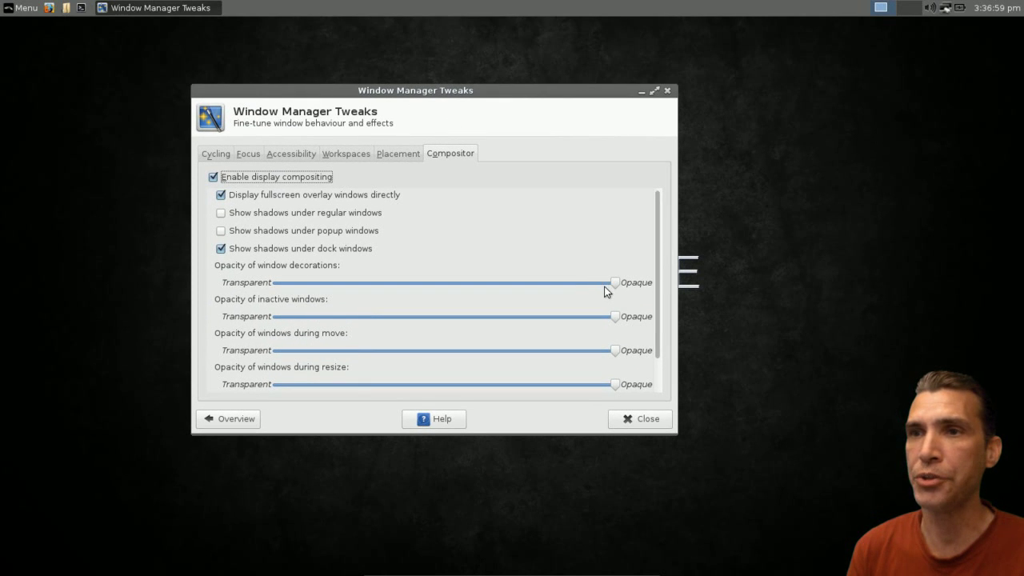
Lower the opacity of window decorations and of windows during move, test it by moving the window, and close the settings
left_click_drag(613, 286, 514, 283)
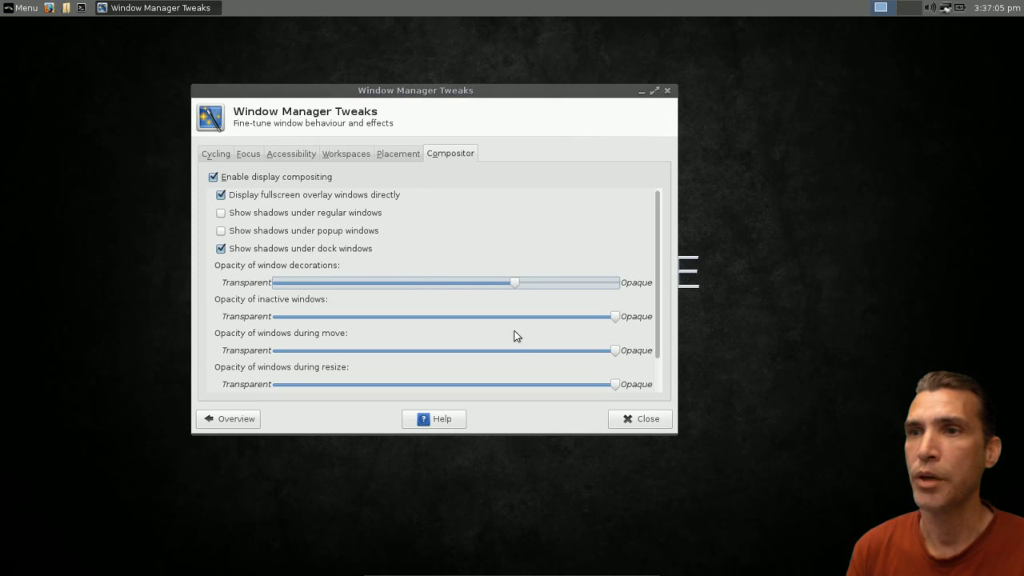
left_click(468, 354)
left_click(462, 352)
left_click(460, 352)
left_click_drag(398, 94, 609, 118)
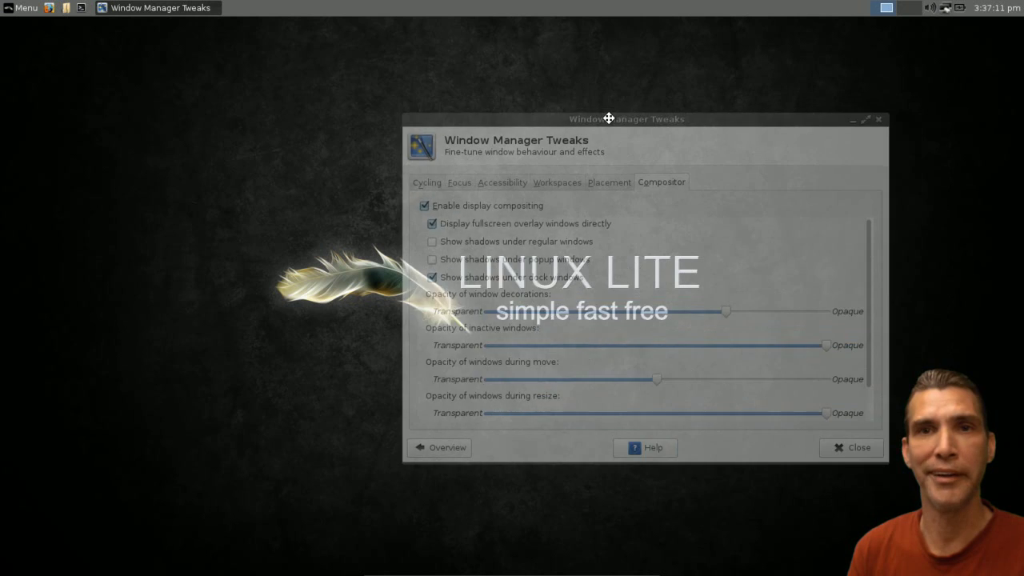
left_click(863, 448)
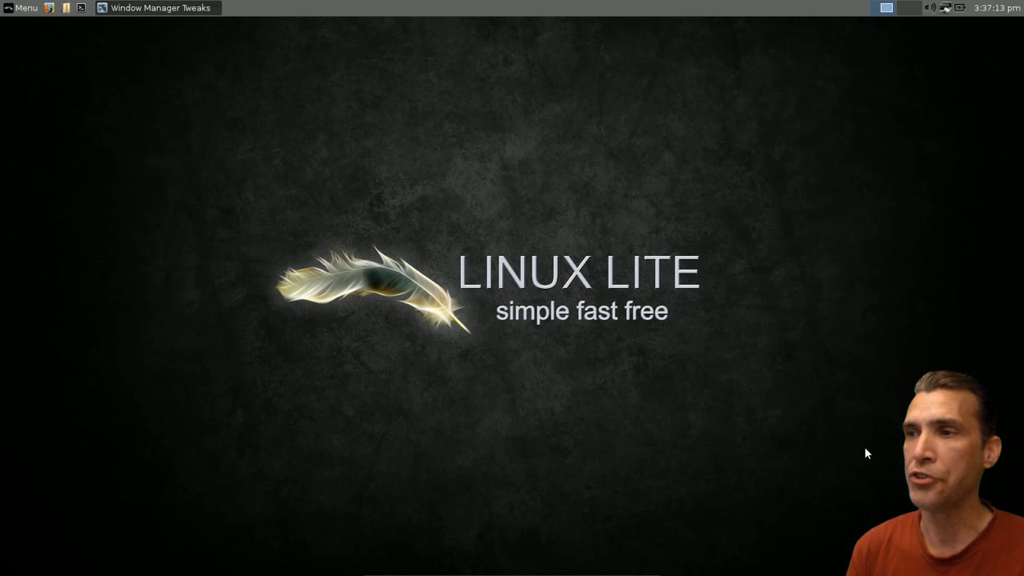
Launch Mumble Voice Chat and move its server connection dialog aside
left_click(20, 7)
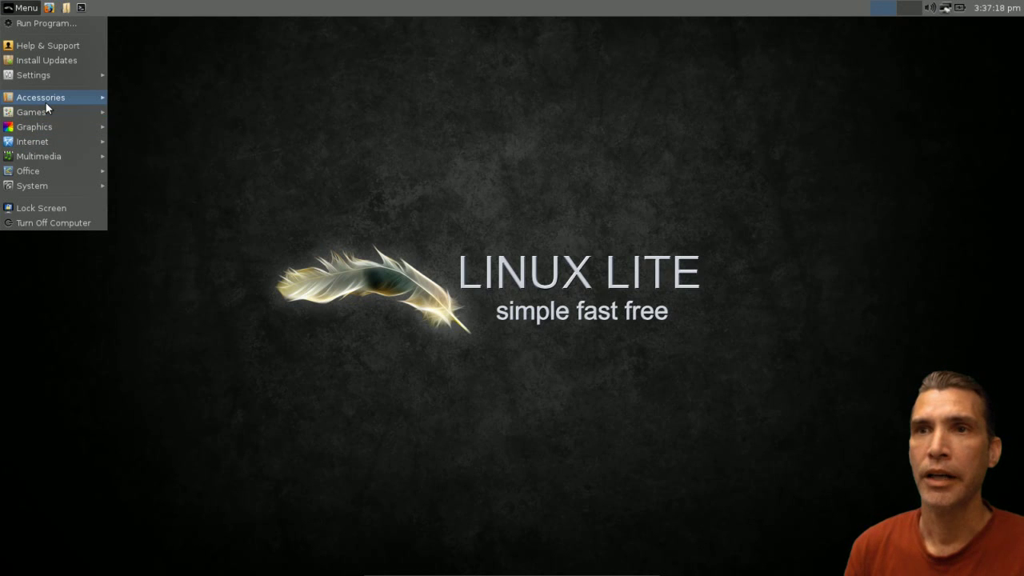
mouse_move(47, 100)
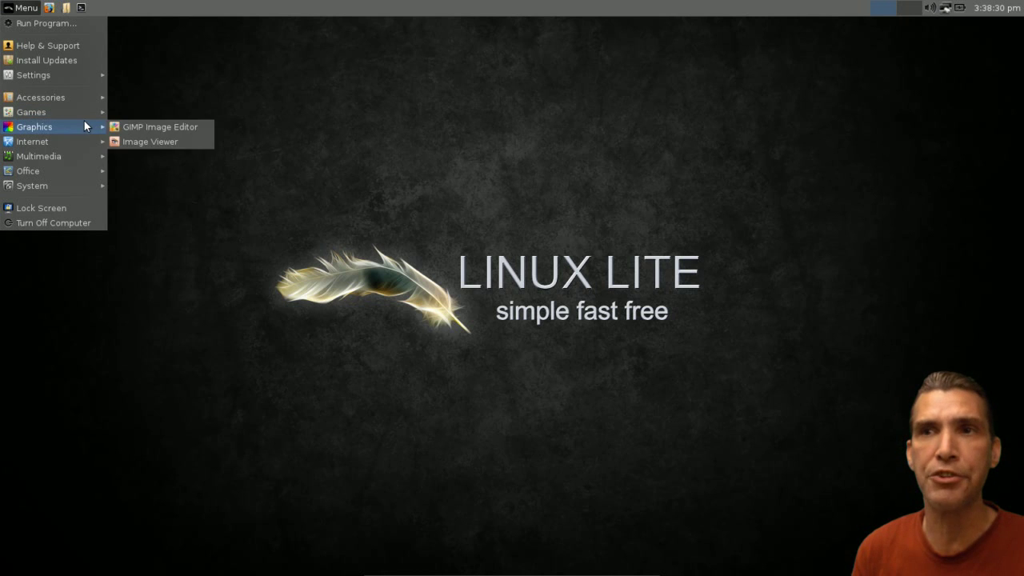
mouse_move(90, 117)
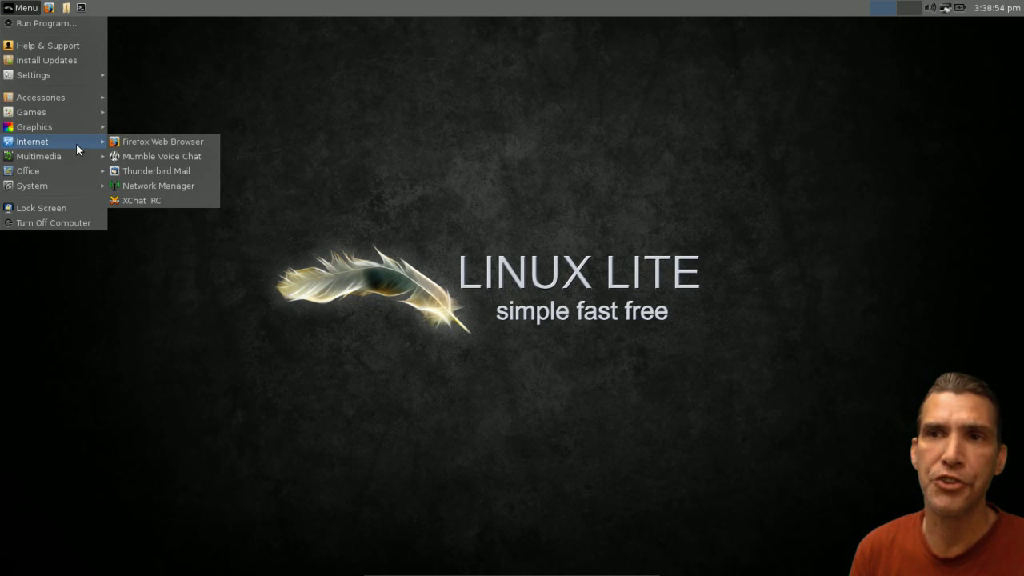
left_click(128, 158)
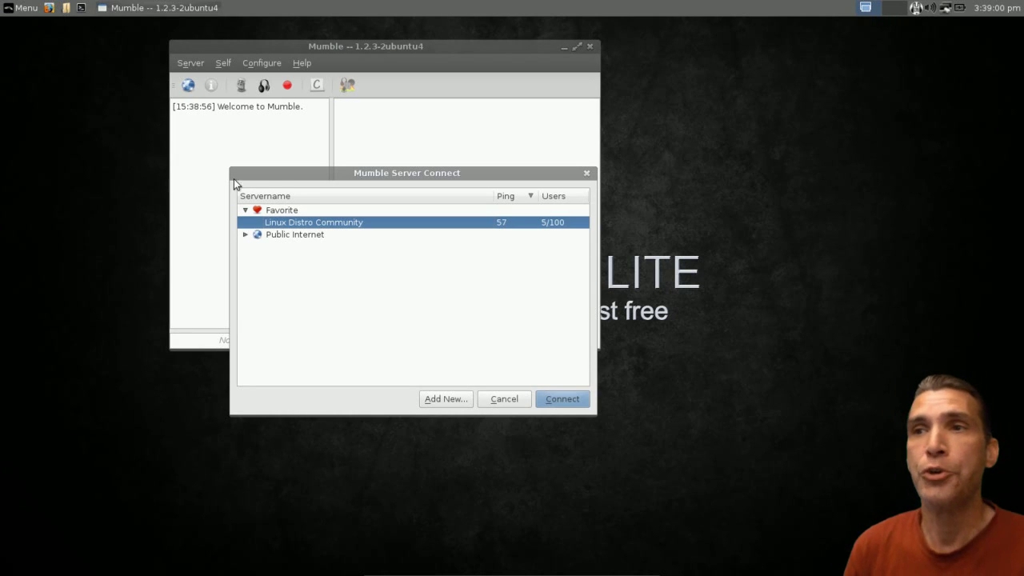
left_click_drag(288, 179, 86, 190)
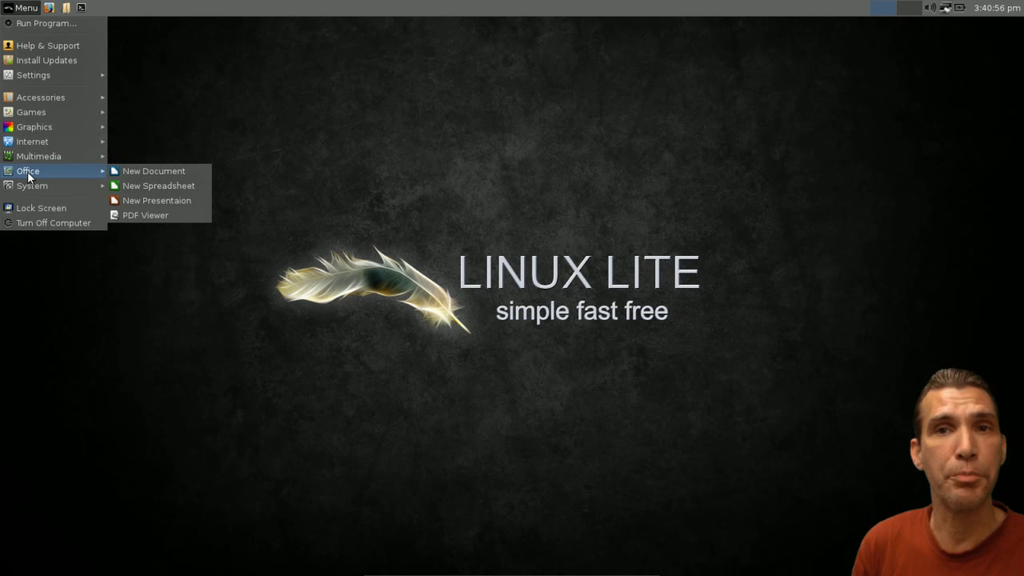
Open Synaptic Package Manager, restore its window from maximized, move it to view the package list, and close it
mouse_move(29, 191)
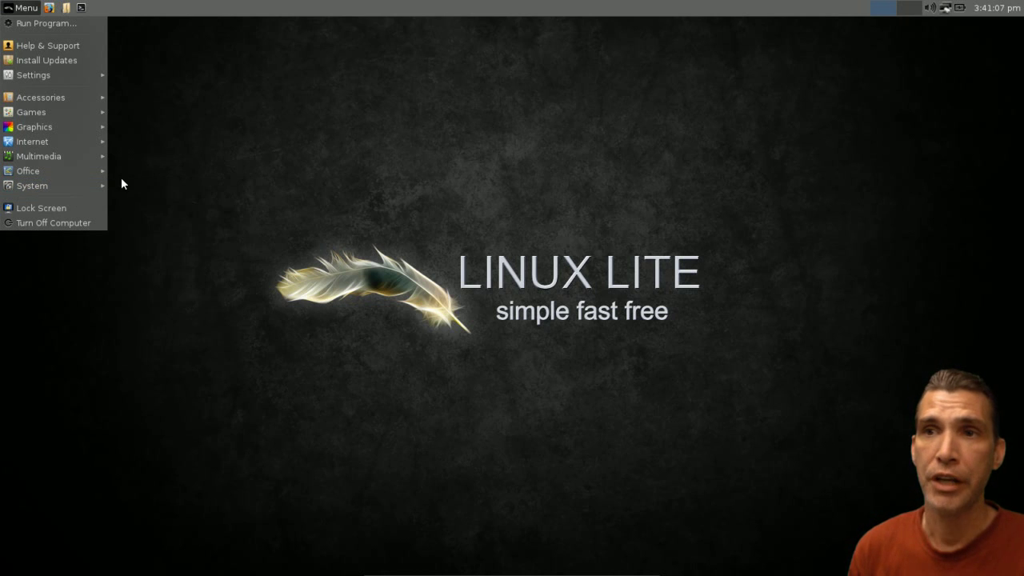
mouse_move(128, 187)
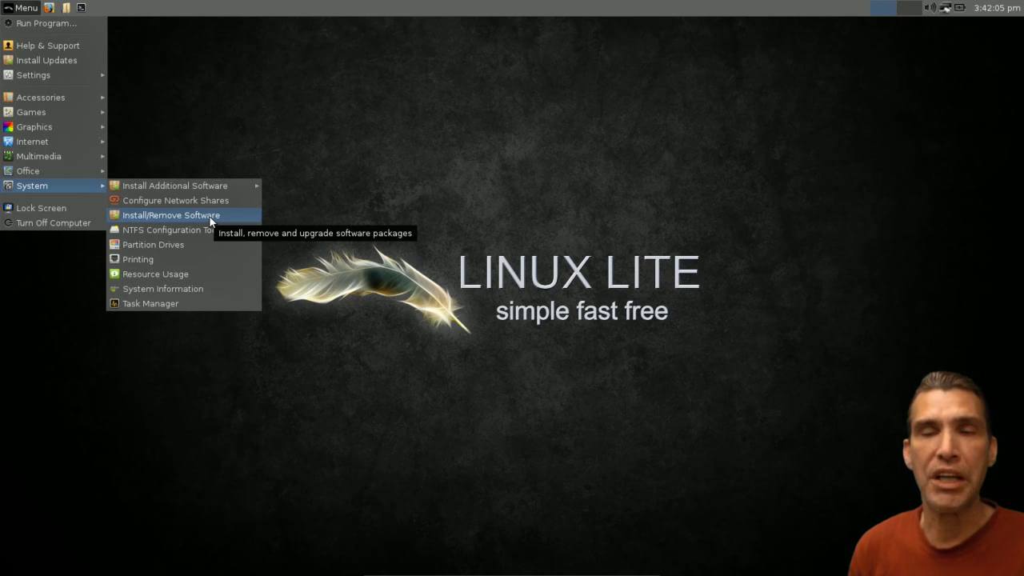
left_click(210, 216)
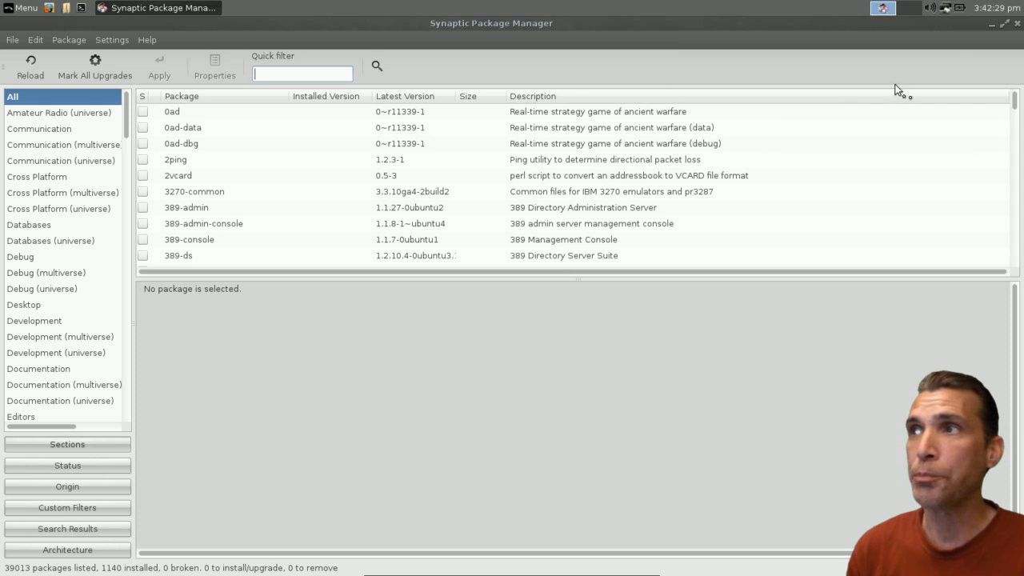
left_click(1005, 26)
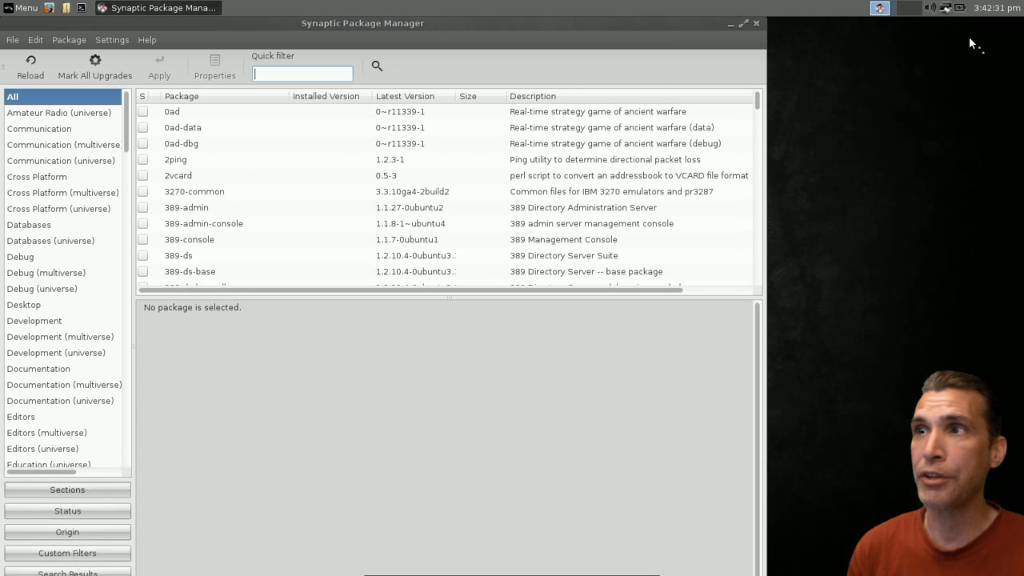
left_click_drag(593, 26, 701, 22)
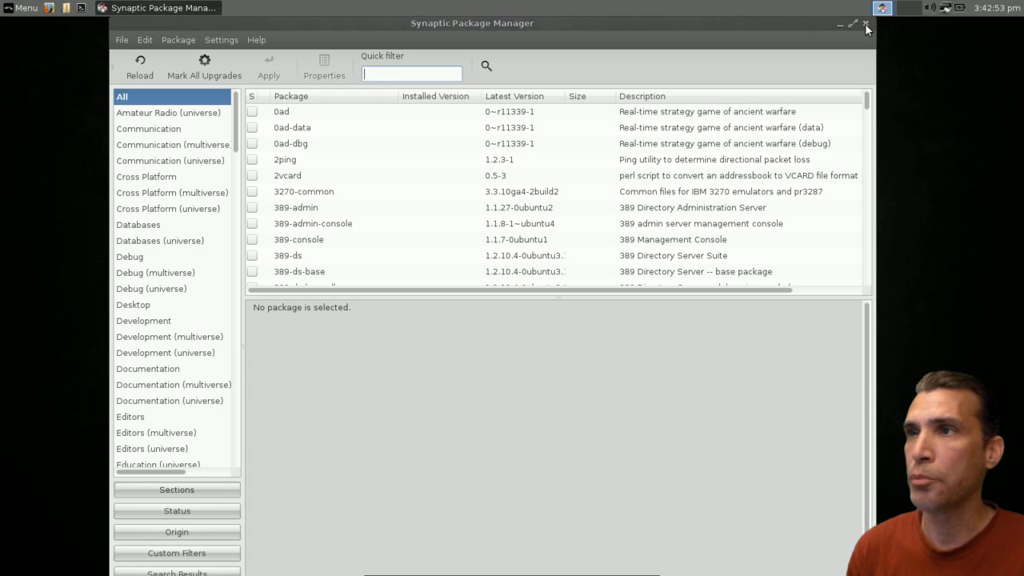
left_click(865, 25)
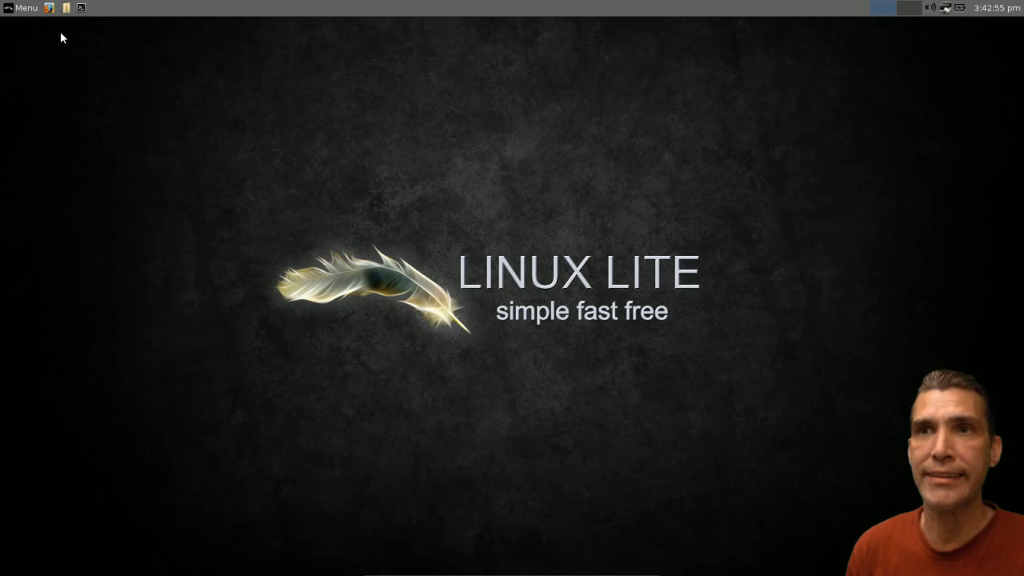
Examine the tools in the System category, including the NTFS Configuration Tool
left_click(20, 7)
mouse_move(32, 186)
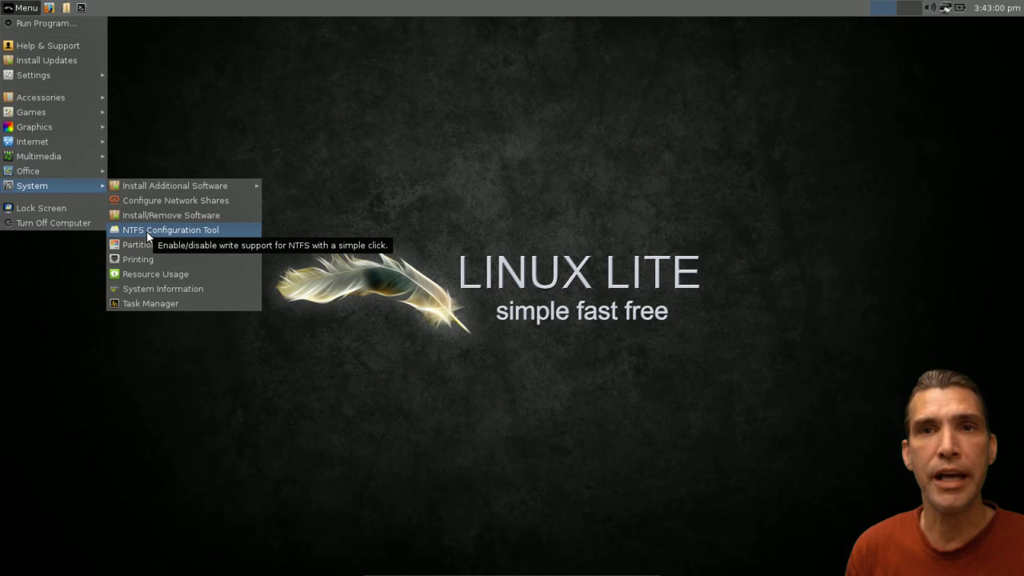